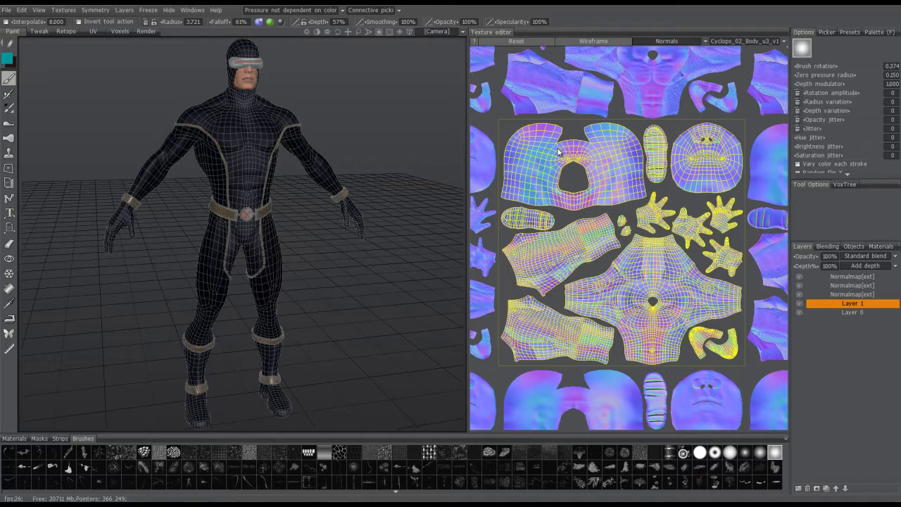
Step: Review the Body, SecElements and Piping UV layouts, ending back on Body
middle_drag(546, 171, 530, 158)
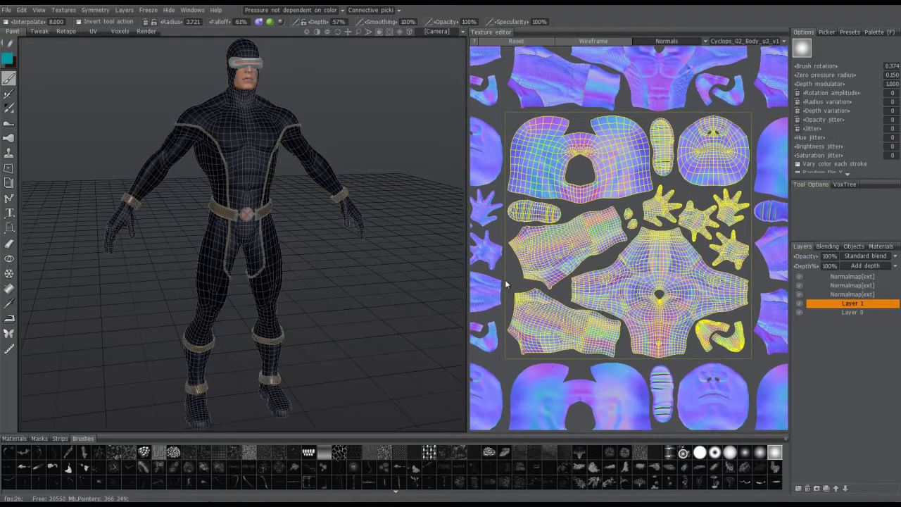
middle_drag(760, 276, 747, 261)
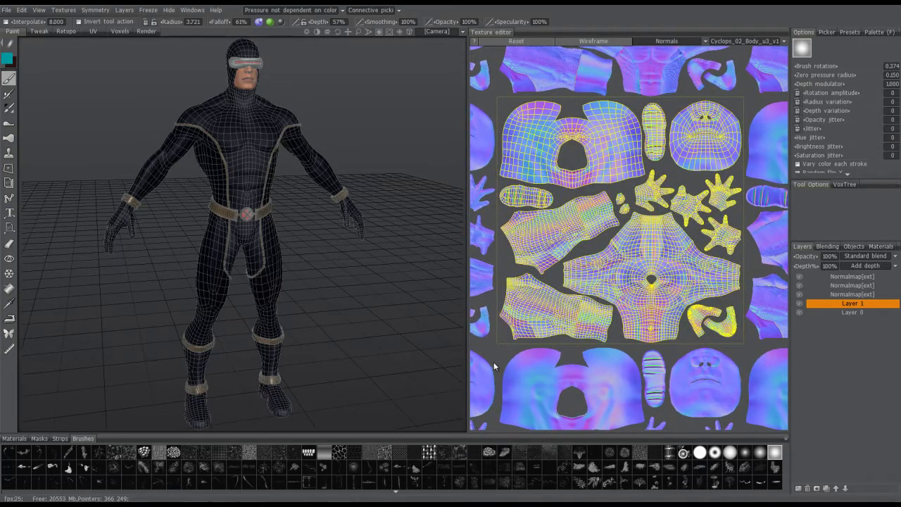
middle_drag(497, 361, 519, 367)
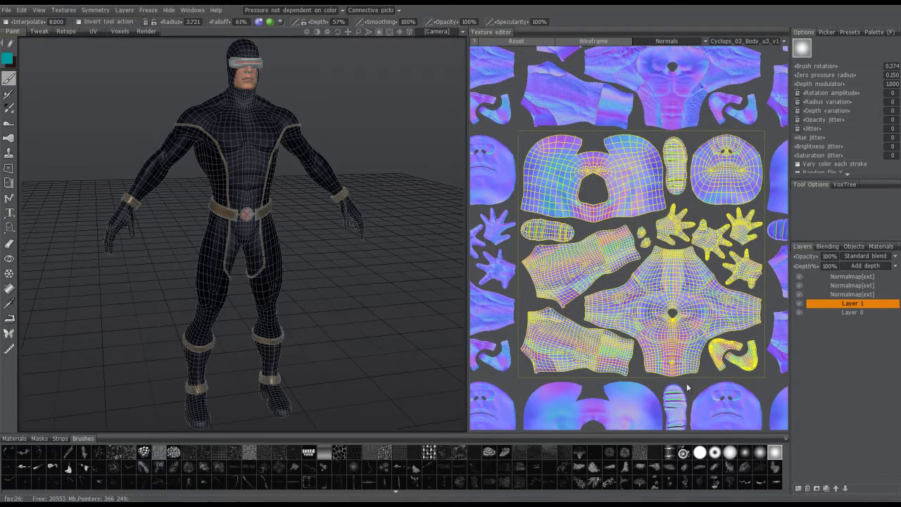
click(741, 44)
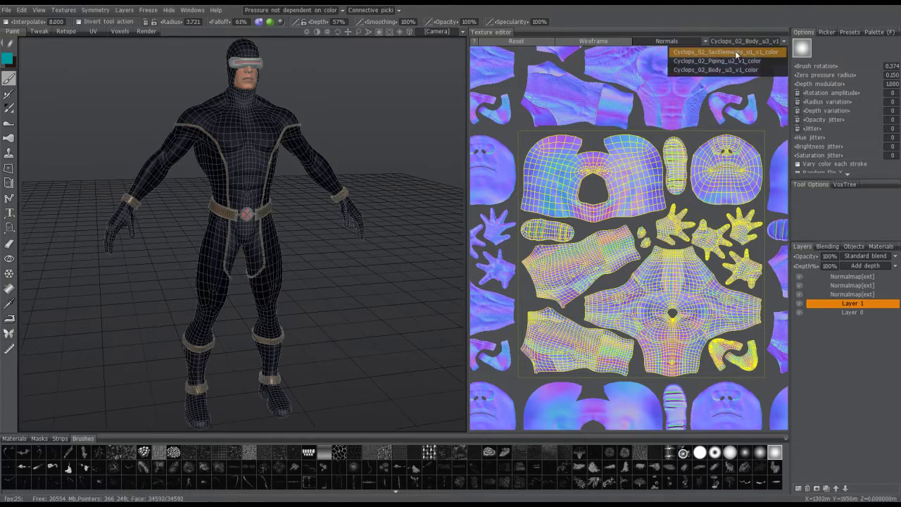
click(737, 52)
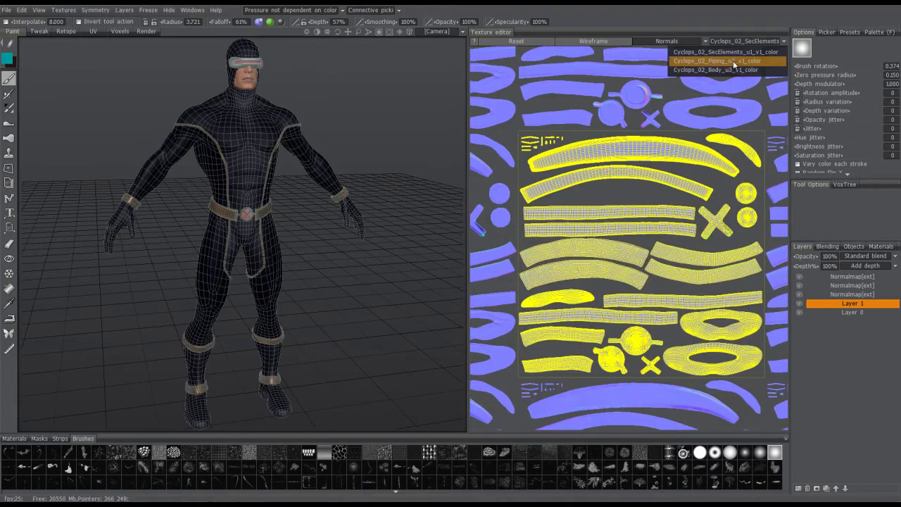
click(732, 60)
click(736, 41)
click(736, 69)
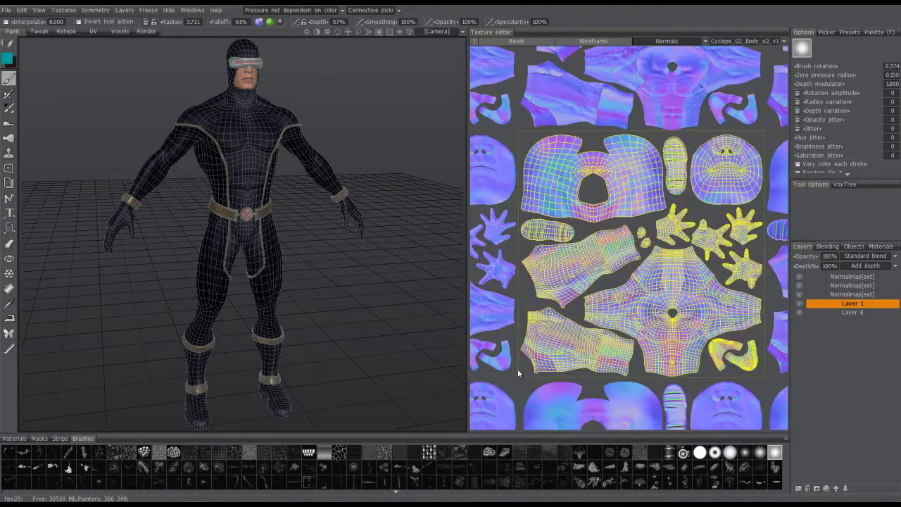
Step: Export the model to 3ds Max 2012, replacing Exchange/3ds Max 2012/Cyclops/Cyclops_02.obj
click(6, 10)
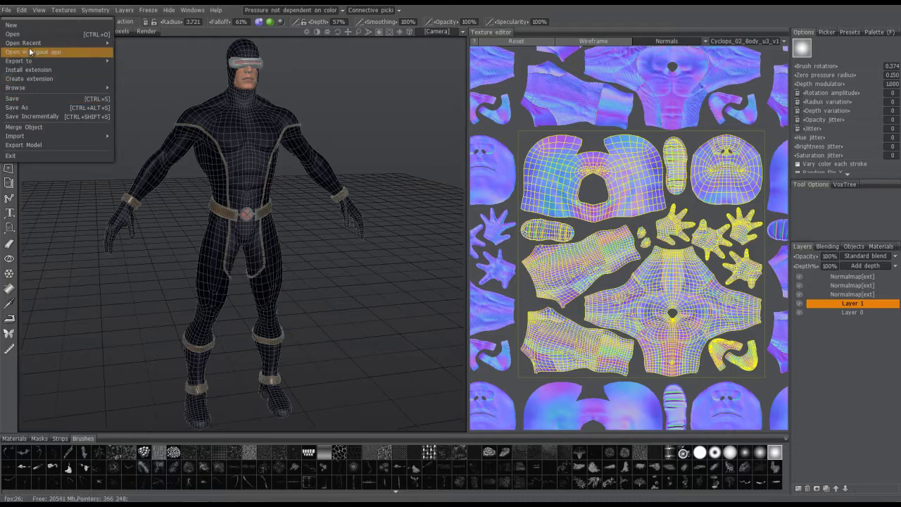
mouse_move(31, 62)
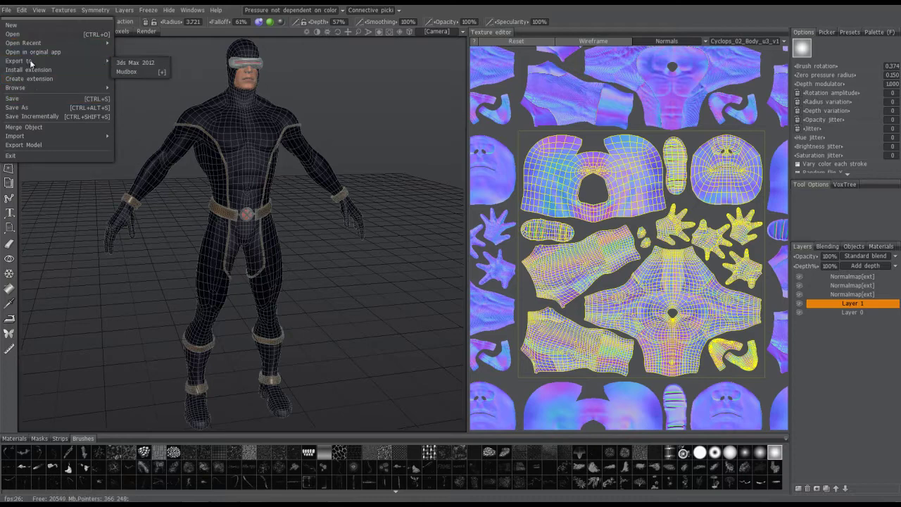
click(135, 63)
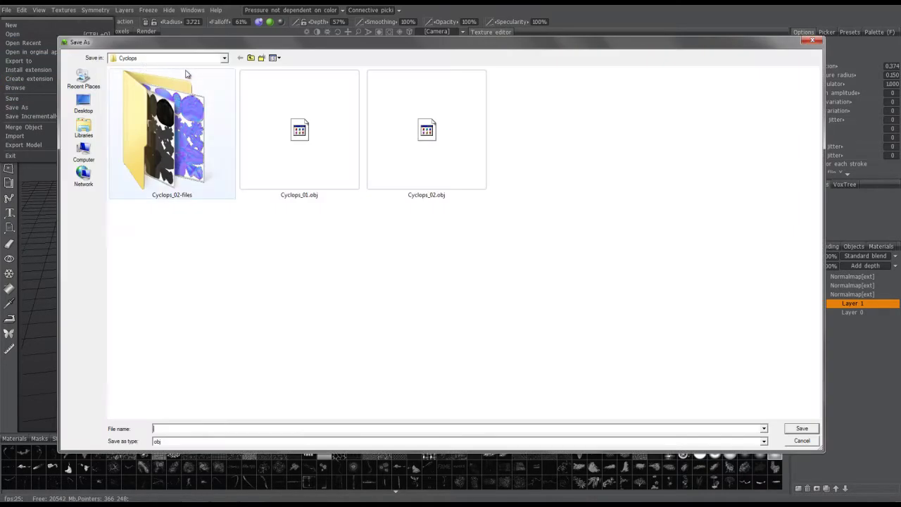
click(224, 59)
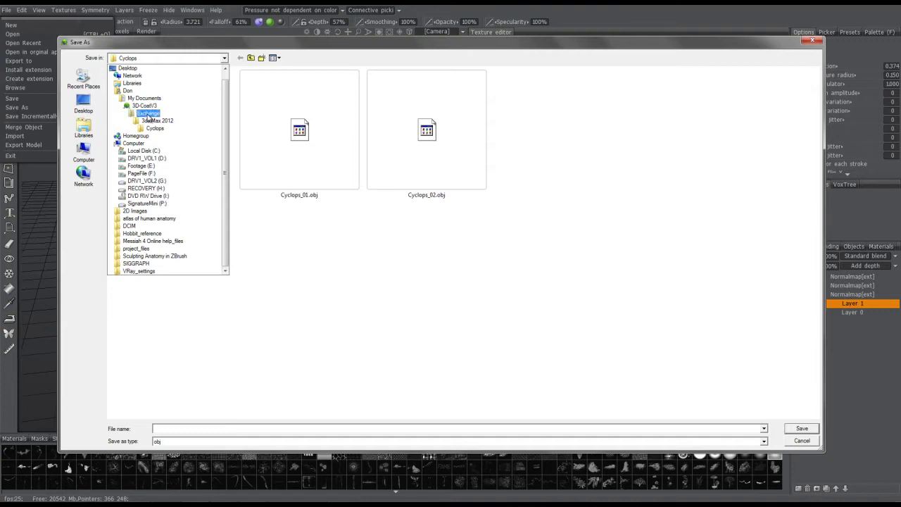
click(139, 115)
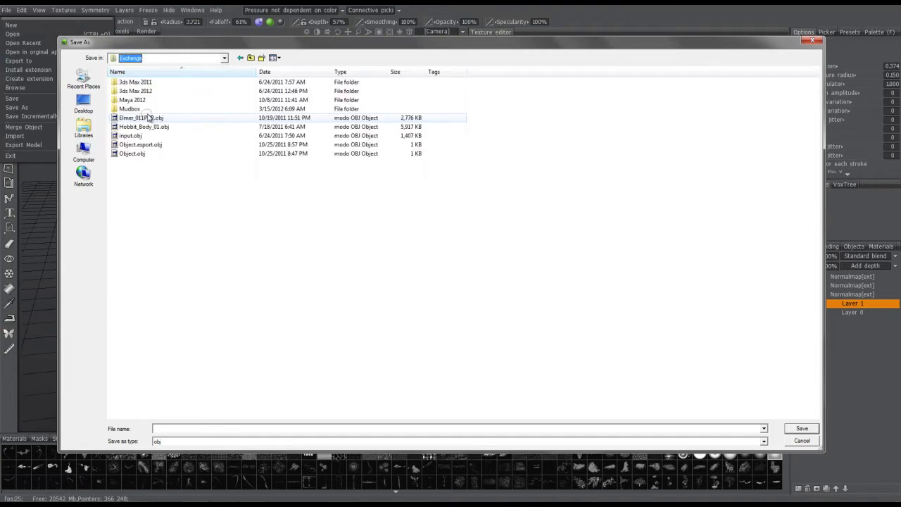
double_click(118, 95)
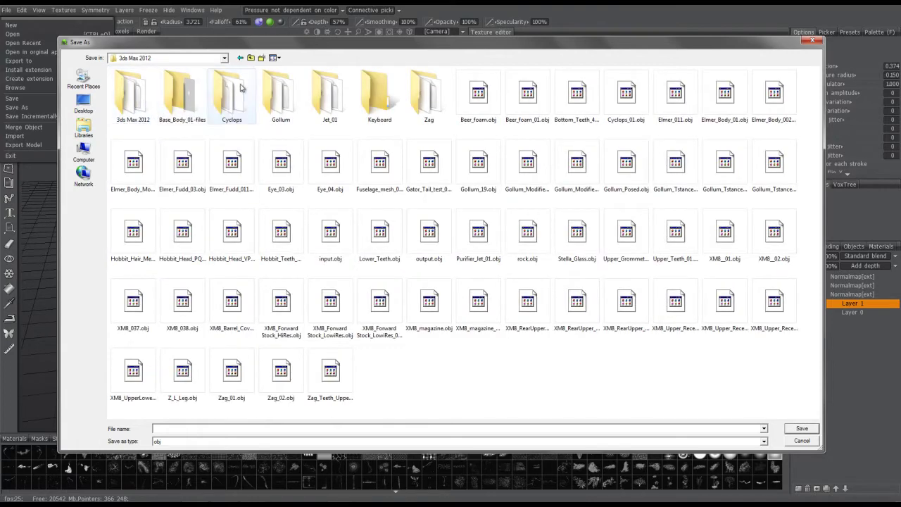
double_click(227, 99)
double_click(426, 130)
click(481, 254)
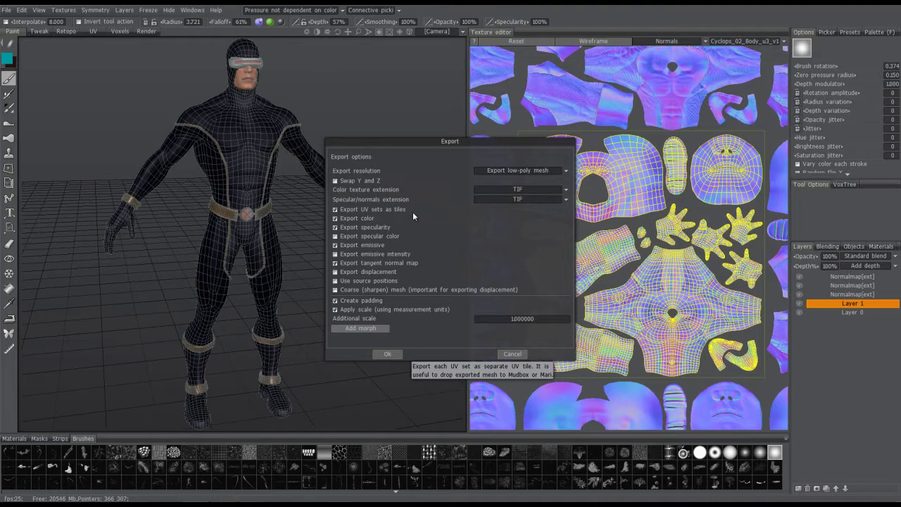
click(387, 354)
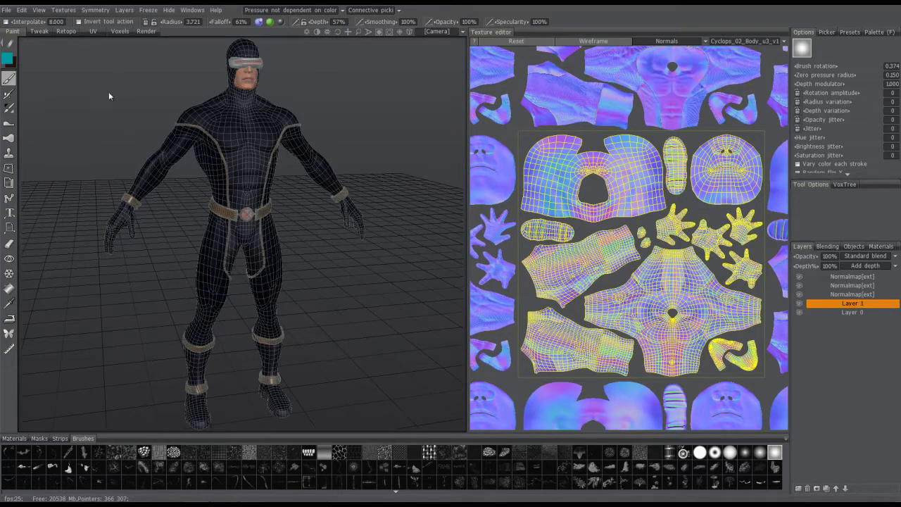
drag(109, 96, 149, 159)
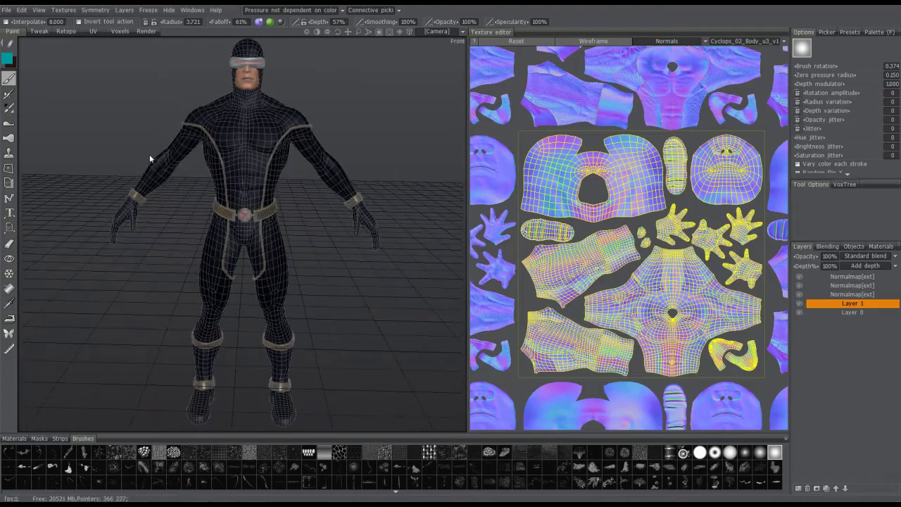
click(224, 492)
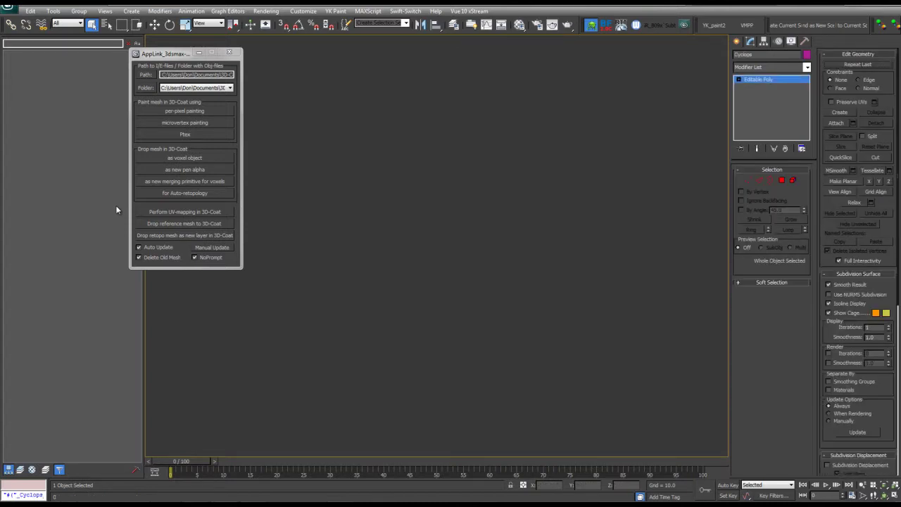
Step: Close the AppLink panel after import and open the Material Editor showing Cyclops_mso
click(591, 27)
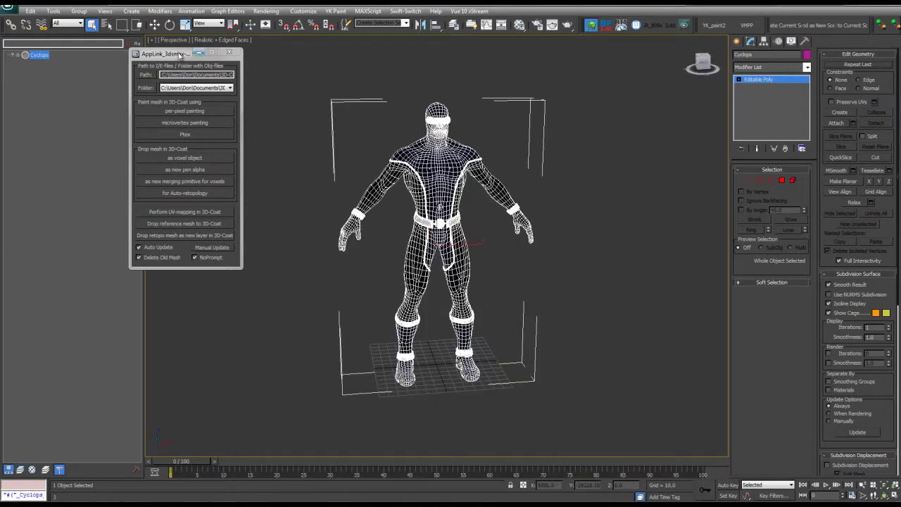
drag(180, 55, 208, 55)
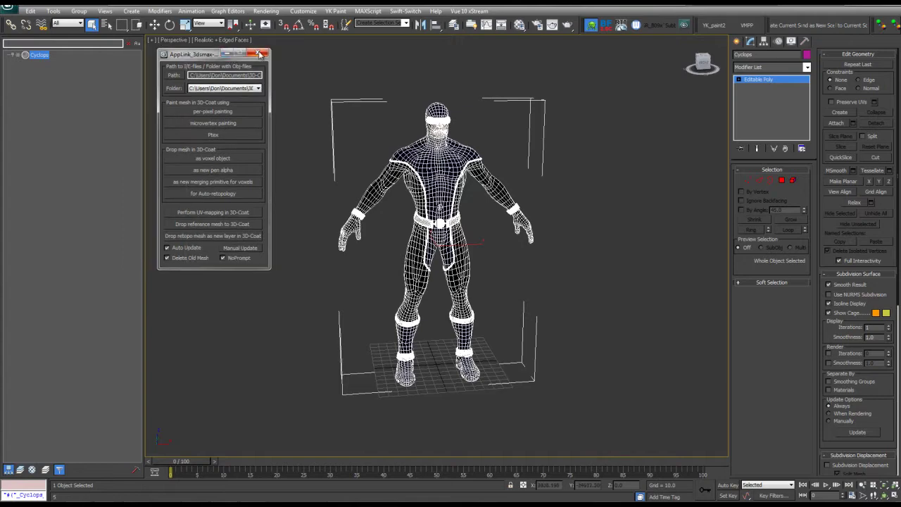
click(260, 55)
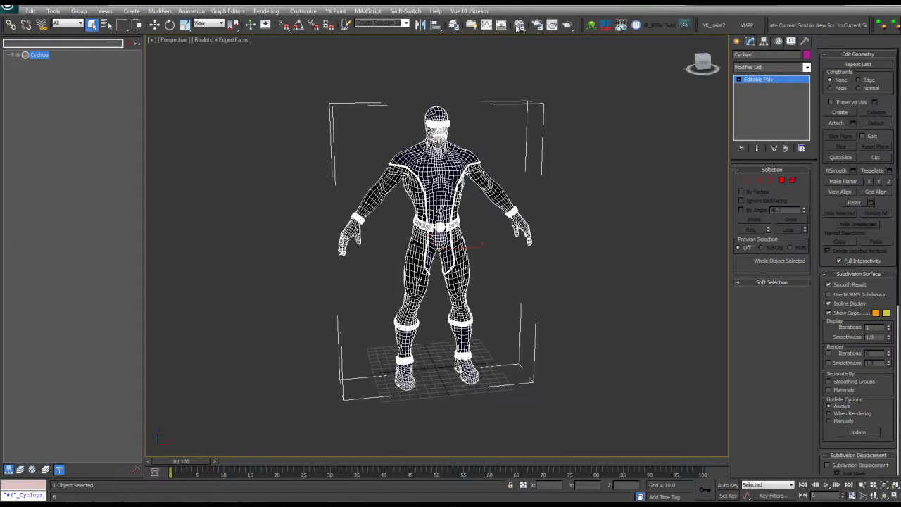
key(m)
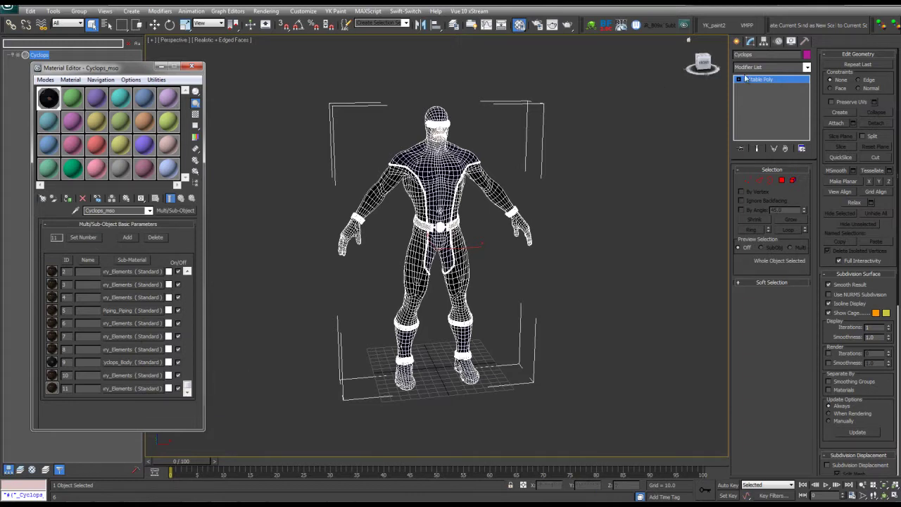
Step: Add an Unwrap UVW modifier to the Cyclops and open Edit UVWs
click(774, 67)
key(u)
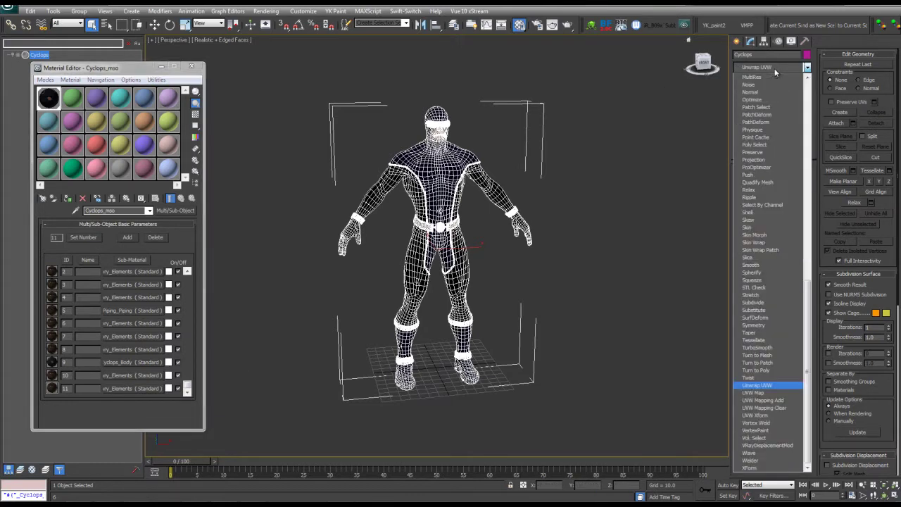
key(Return)
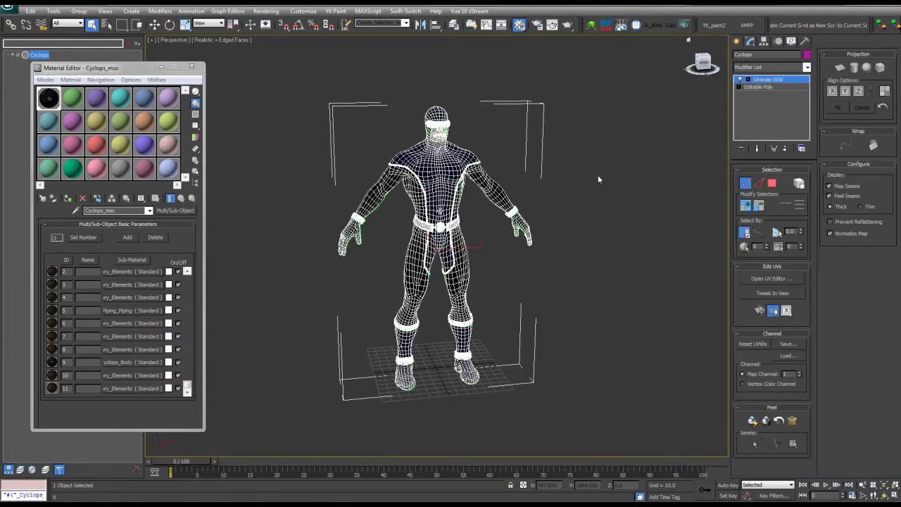
click(772, 281)
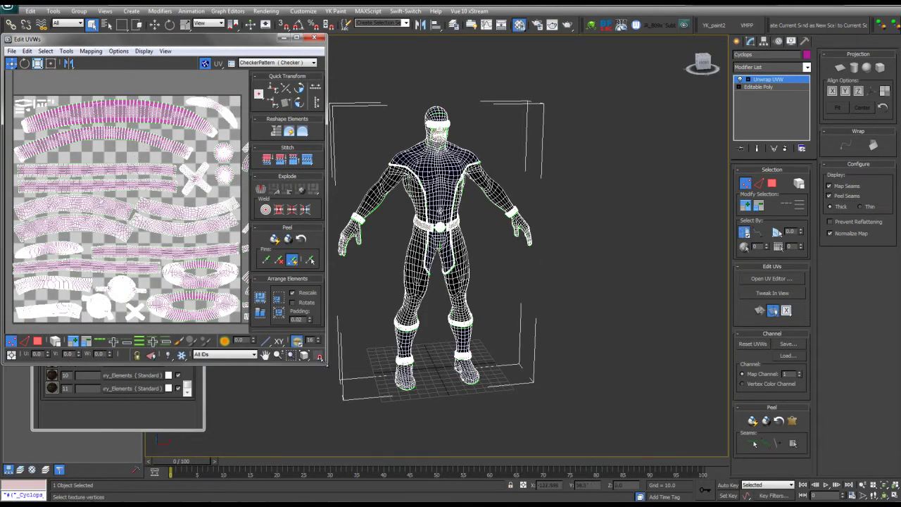
Step: Select the red body UV islands in the far-right tile
drag(326, 363, 662, 455)
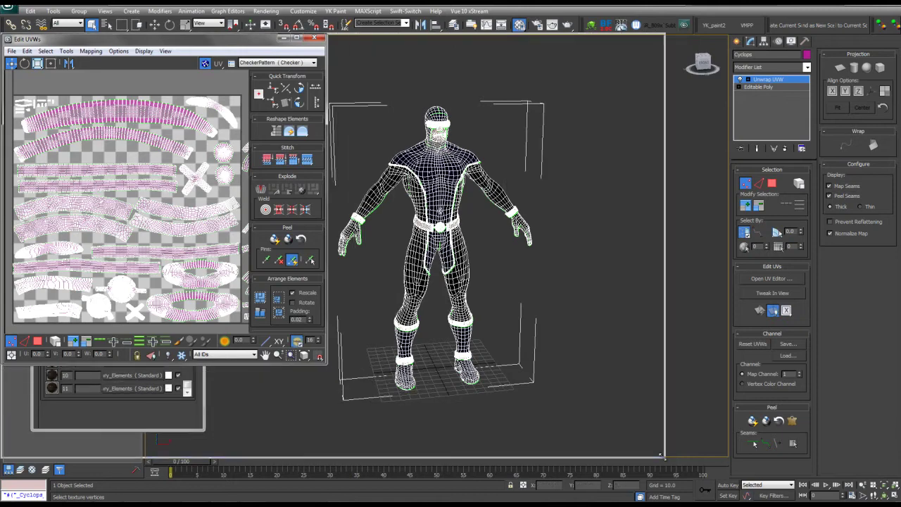
middle_drag(450, 233, 382, 218)
scroll(414, 211, down, 2)
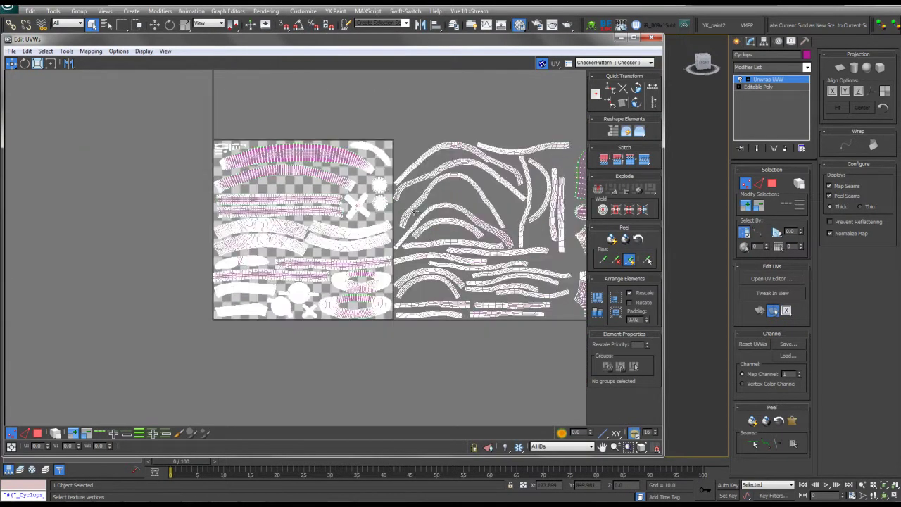
middle_drag(443, 200, 260, 195)
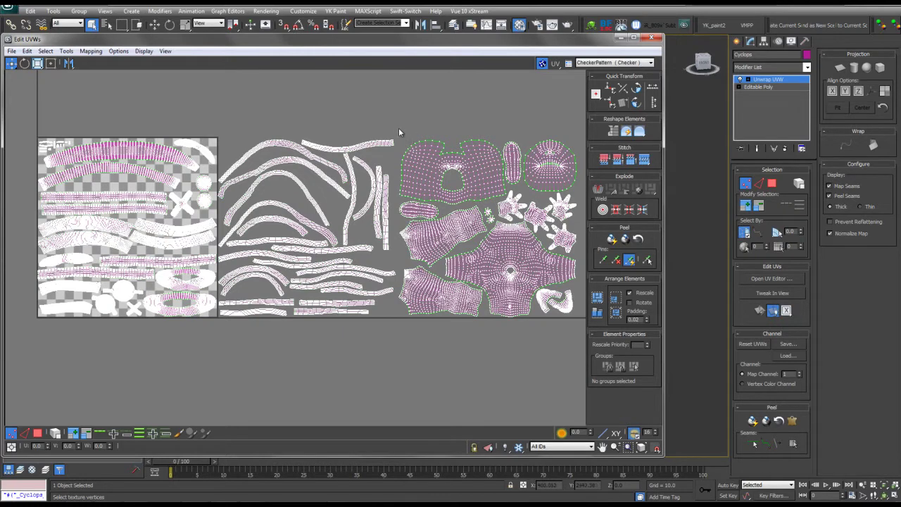
click(10, 447)
drag(405, 129, 565, 342)
click(56, 432)
drag(396, 121, 561, 368)
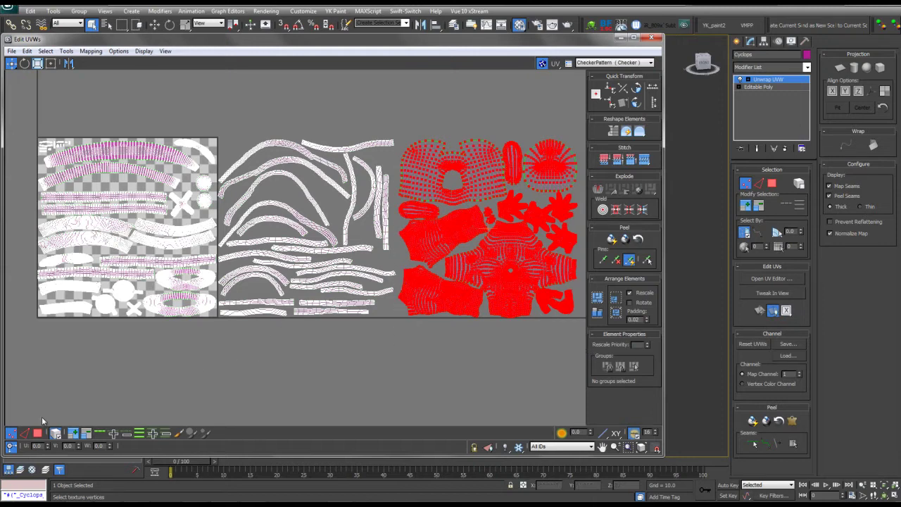
Step: Offset the selected shells -2 in U and move them into the tile above 0–1
click(39, 446)
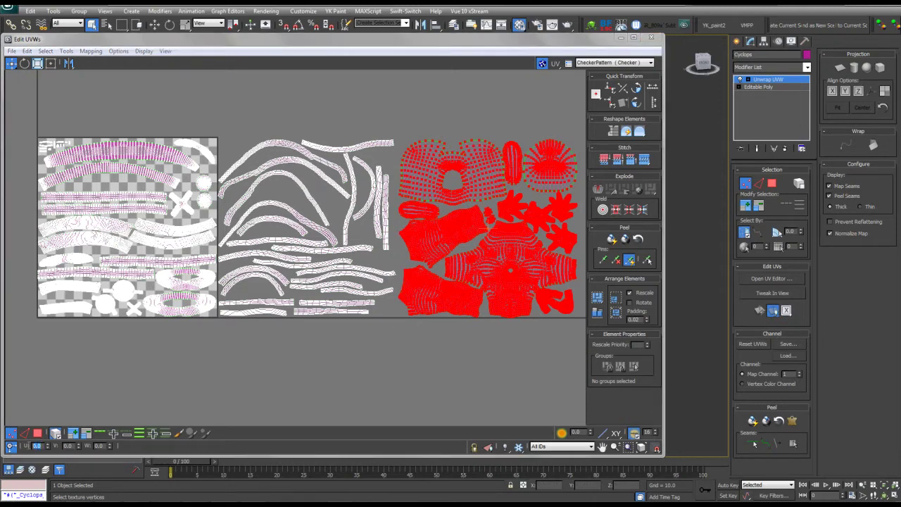
key(BackSpace)
text(-2)
key(Return)
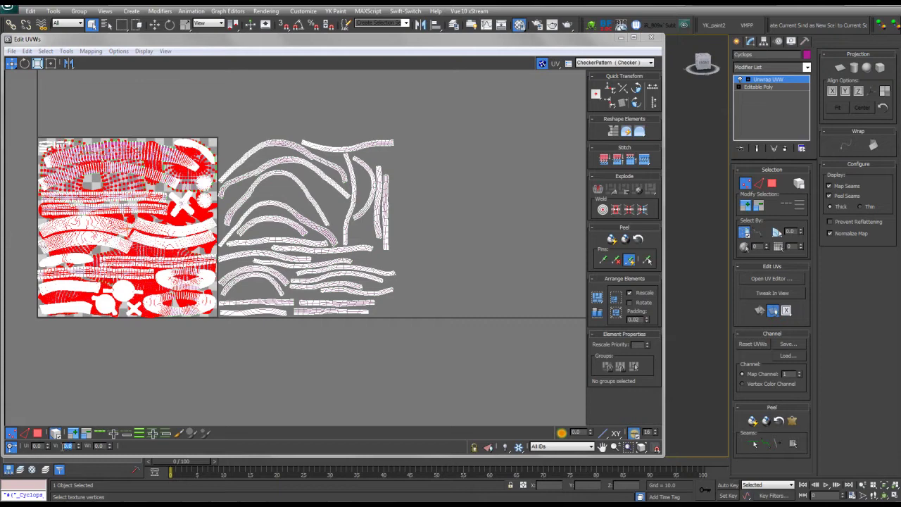
click(56, 434)
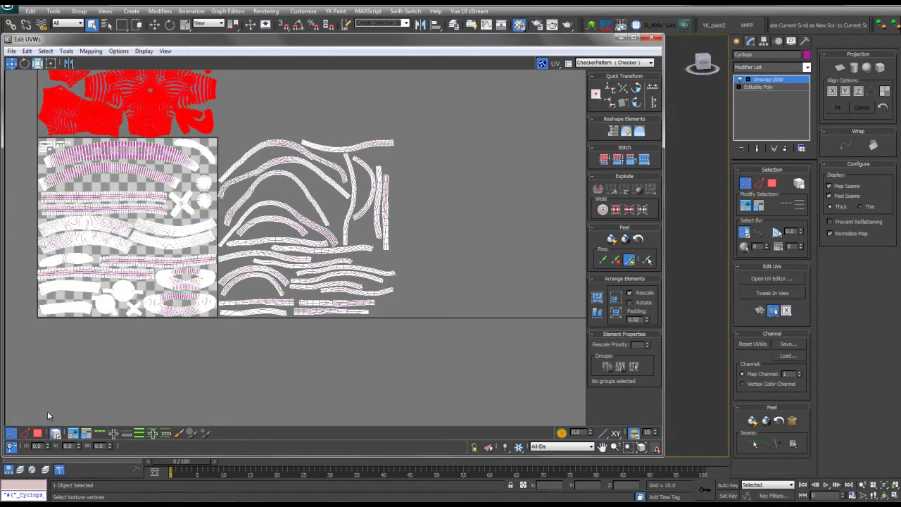
middle_drag(417, 244, 432, 328)
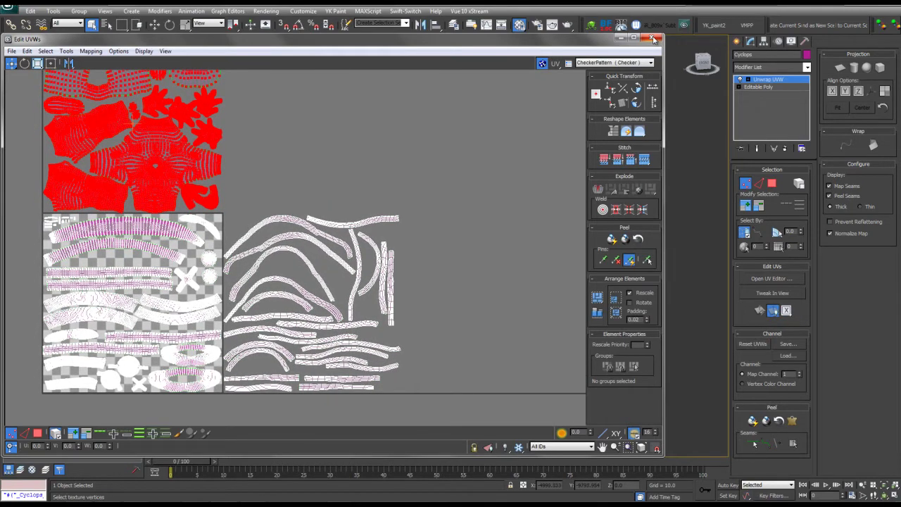
Step: Set the Cyclops_Body diffuse map offset to U -2 and V 1
click(653, 39)
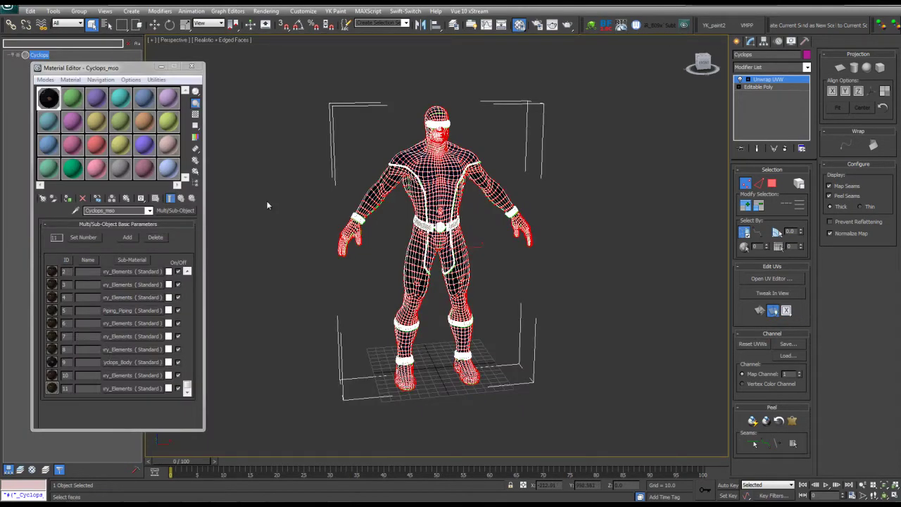
click(30, 11)
key(Escape)
click(124, 362)
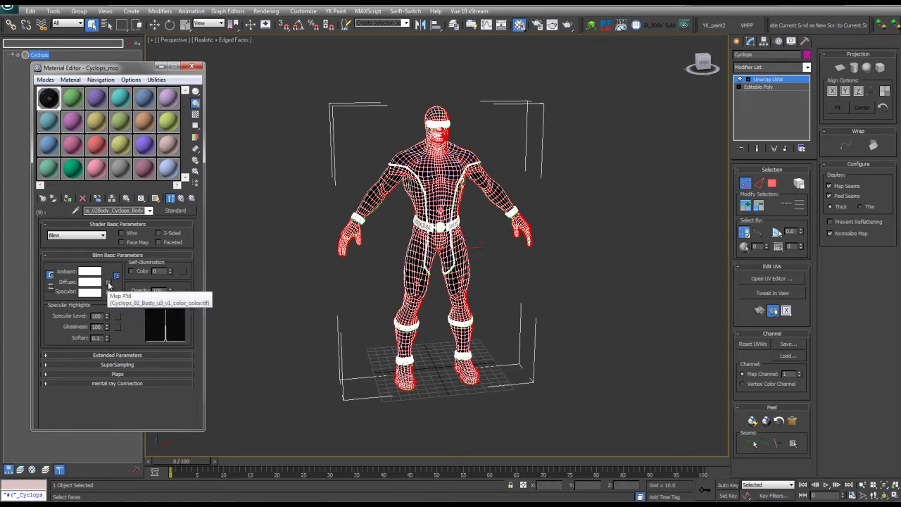
click(108, 283)
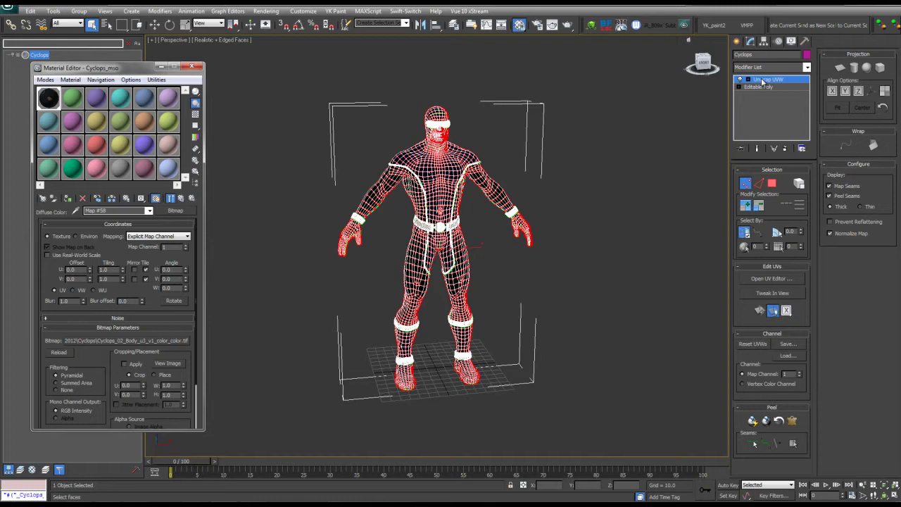
double_click(72, 270)
text(-2)
key(Tab)
text(1)
click(193, 67)
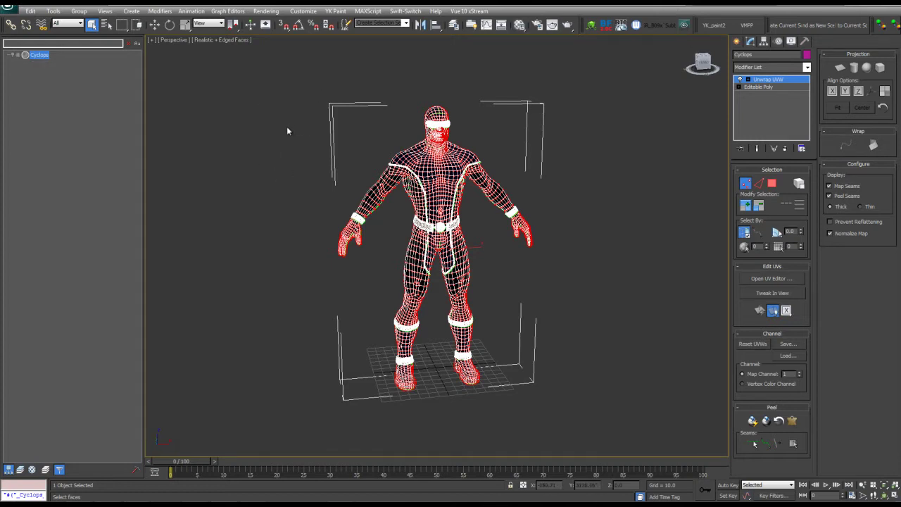
Step: Send the Cyclops to 3D-Coat via AppLink for per-pixel painting
click(312, 156)
click(591, 25)
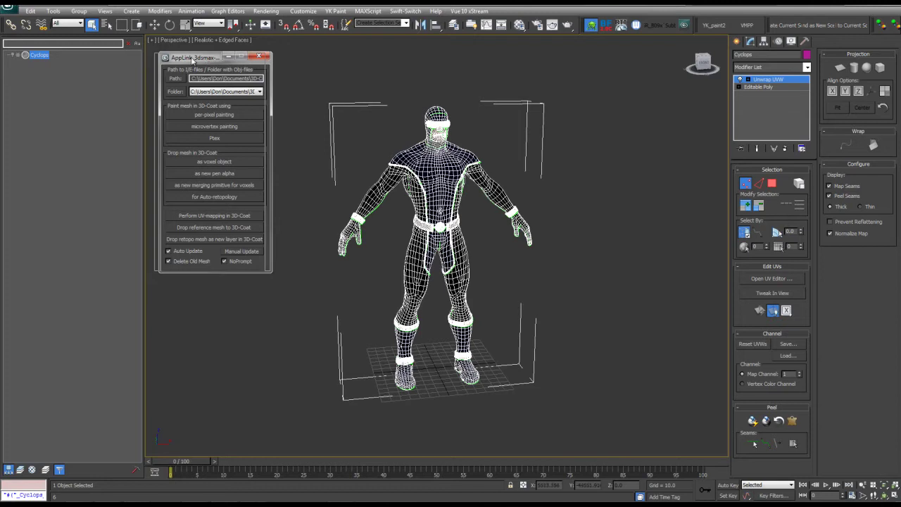
drag(201, 60, 195, 57)
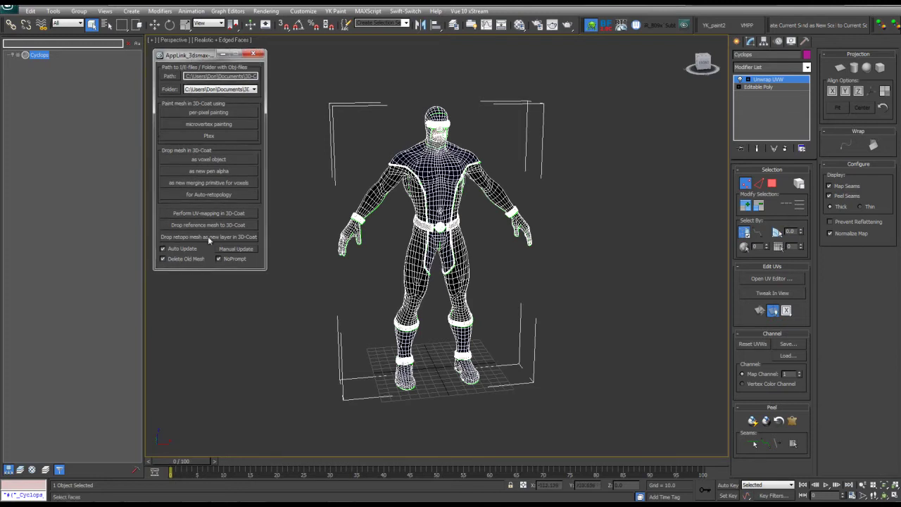
click(208, 113)
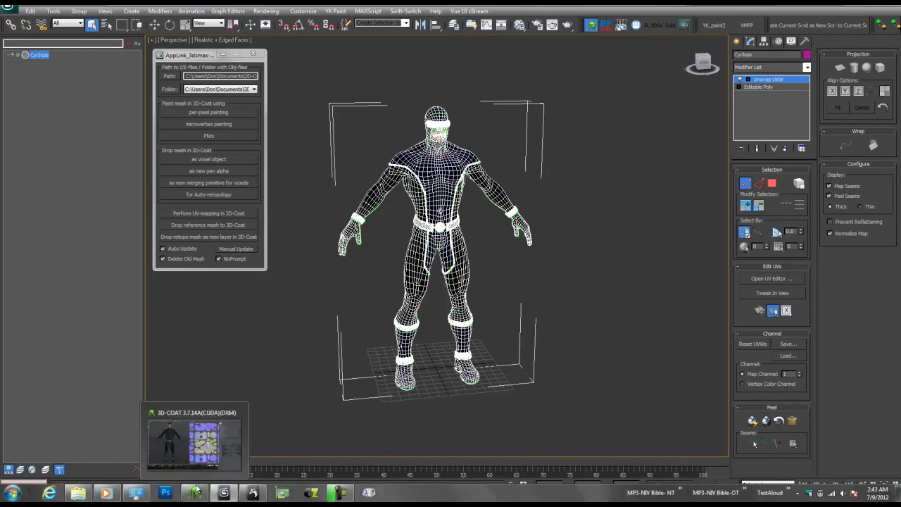
click(197, 495)
click(198, 495)
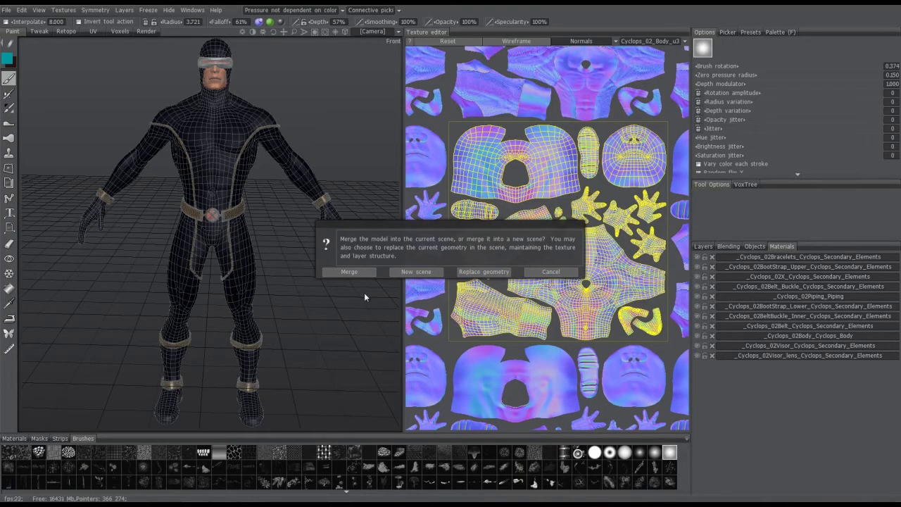
Step: Load the Cyclops into a new scene without saving, importing tiles as UV sets
click(416, 272)
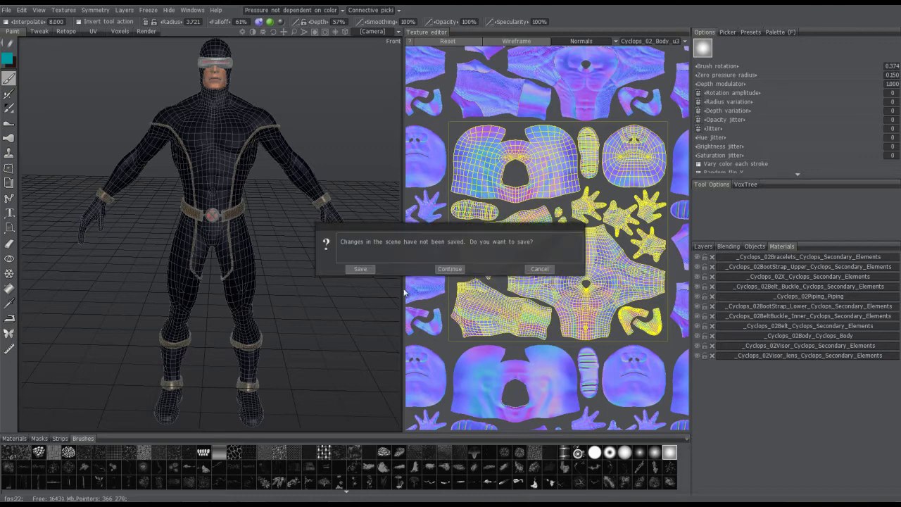
click(449, 270)
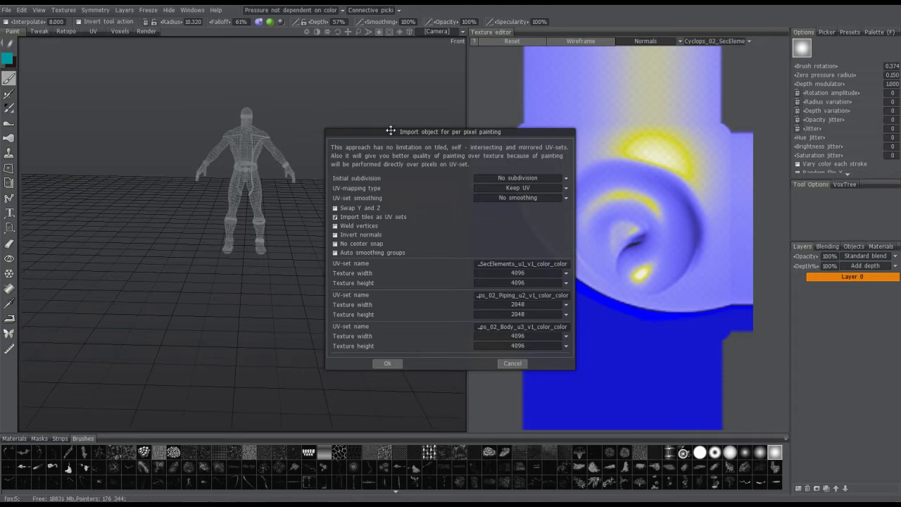
mouse_move(388, 130)
mouse_down()
mouse_move(363, 127)
mouse_move(325, 100)
mouse_up()
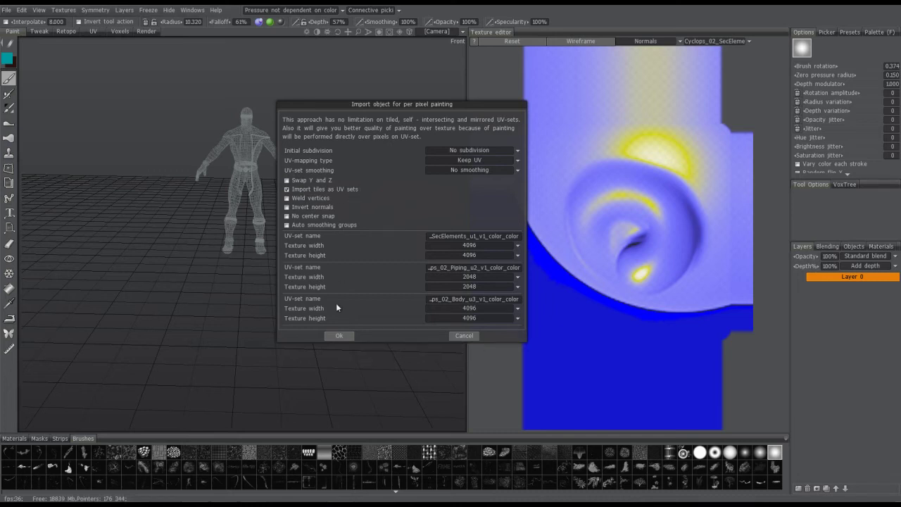
click(337, 336)
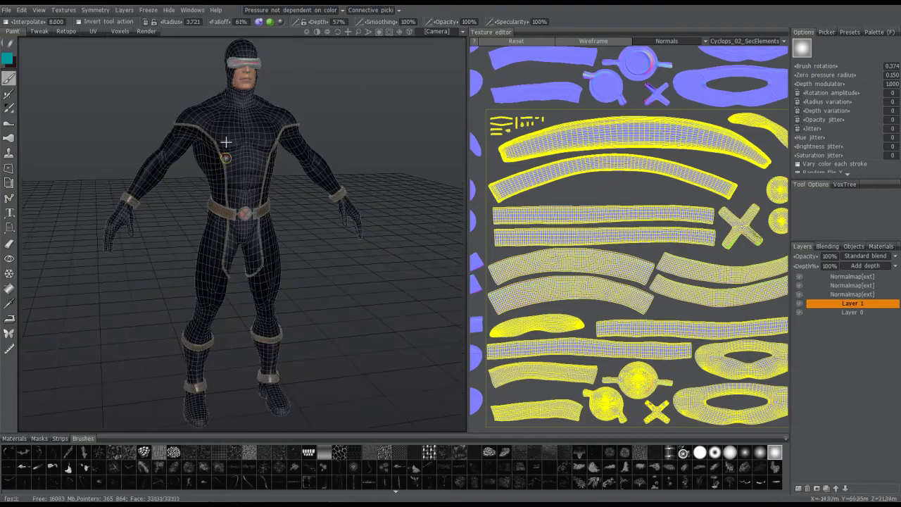
Step: Show the Cyclops_02_Body_u3_v1 UV layout in the texture editor, then enter the UV room
right_drag(596, 185, 585, 163)
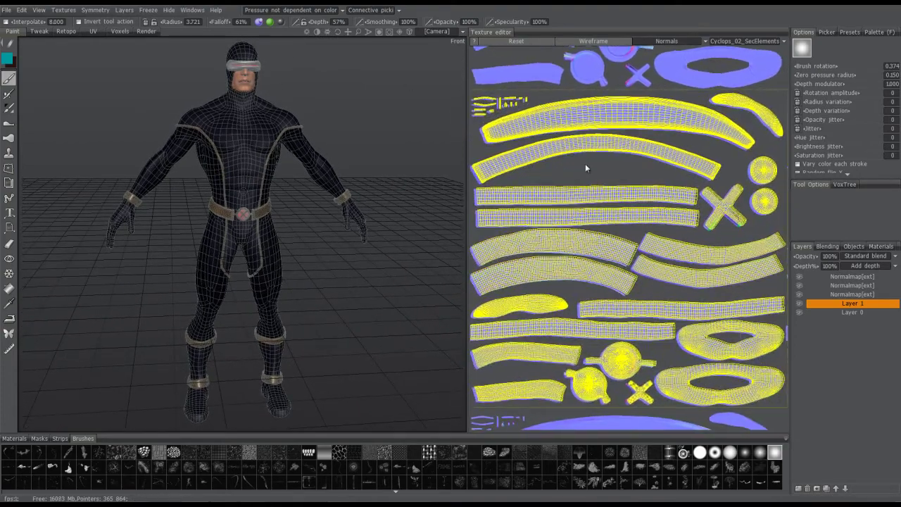
scroll(580, 165, down, 5)
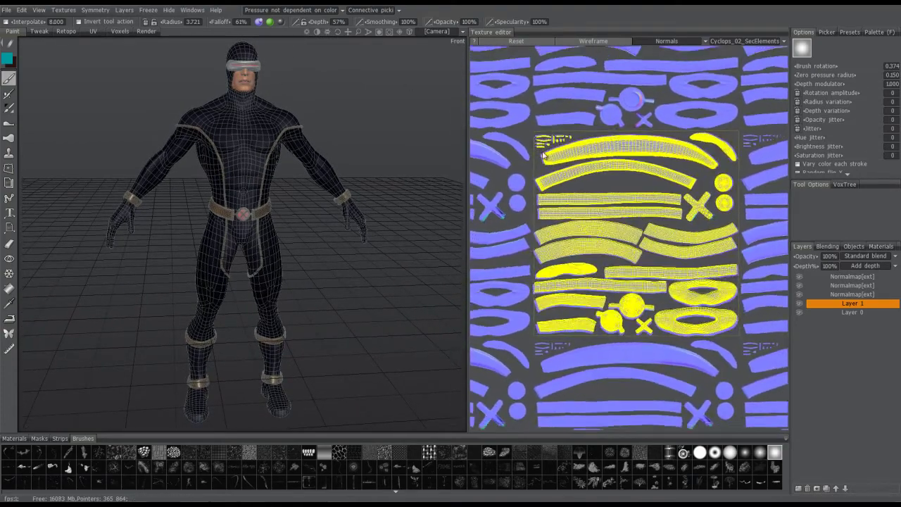
click(729, 45)
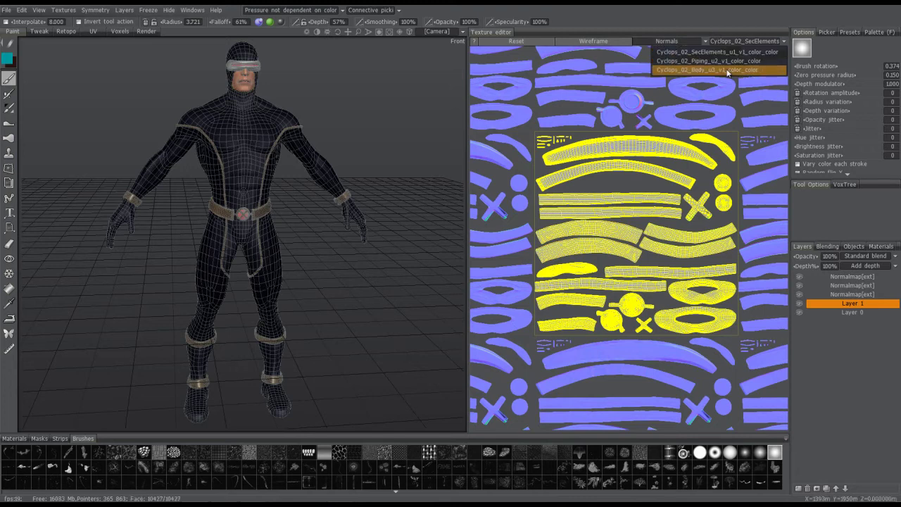
click(727, 70)
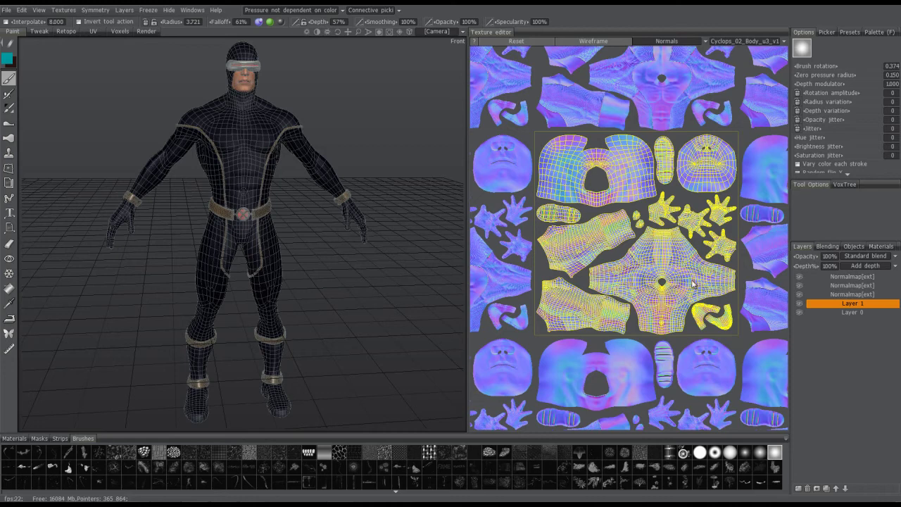
click(91, 31)
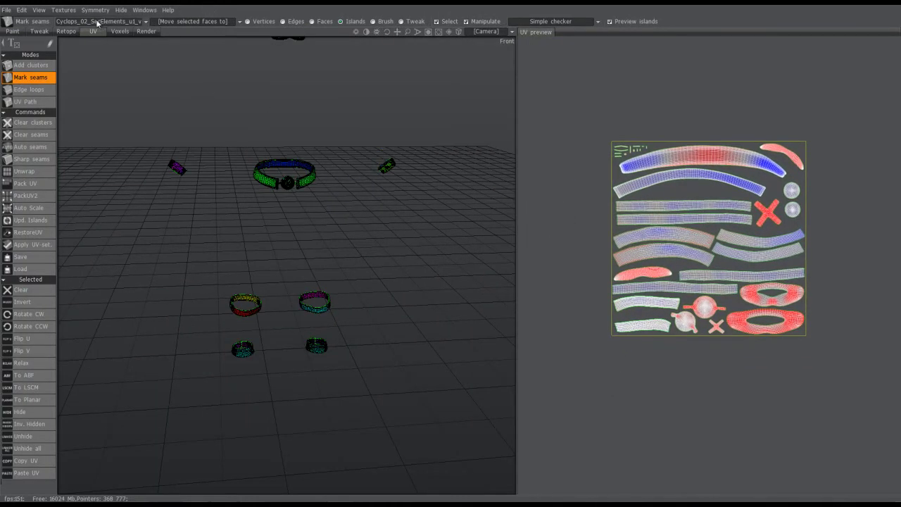
Step: View the Piping, SecElements and Body UV sets in turn, then return to the Paint room
click(91, 22)
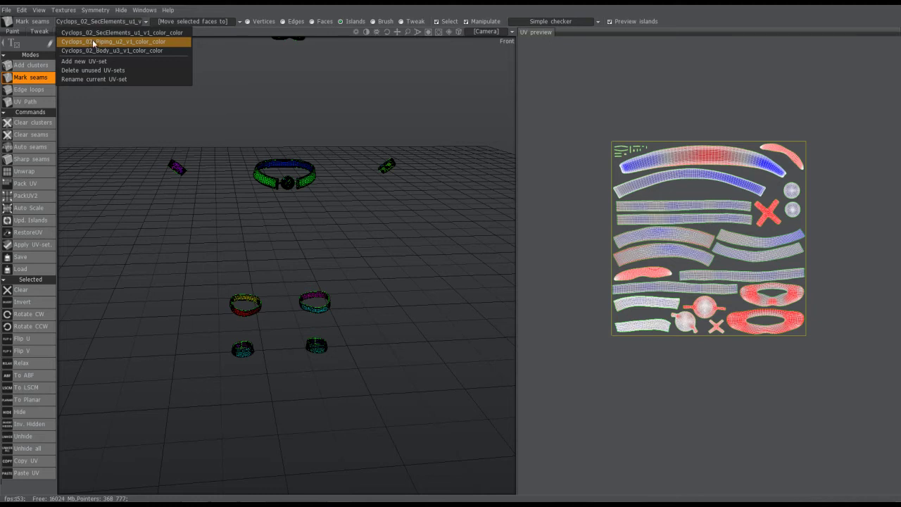
click(94, 42)
click(97, 22)
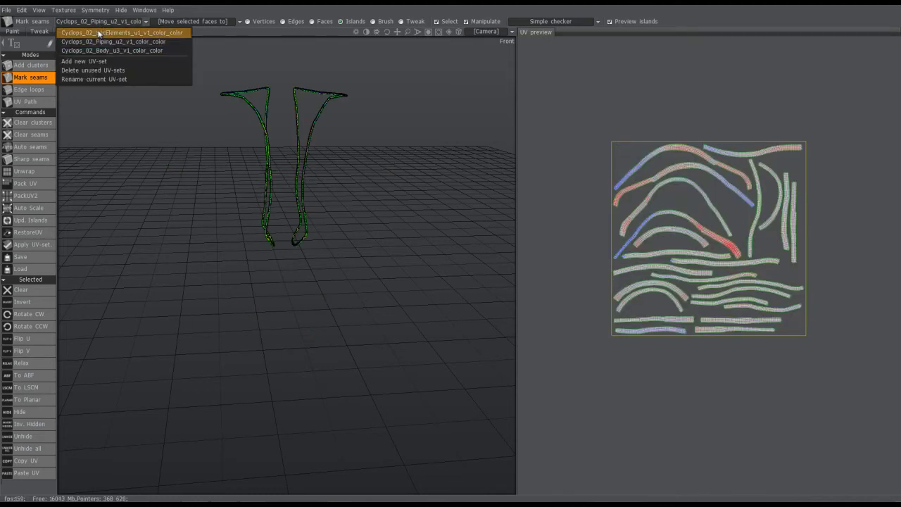
click(95, 32)
click(94, 22)
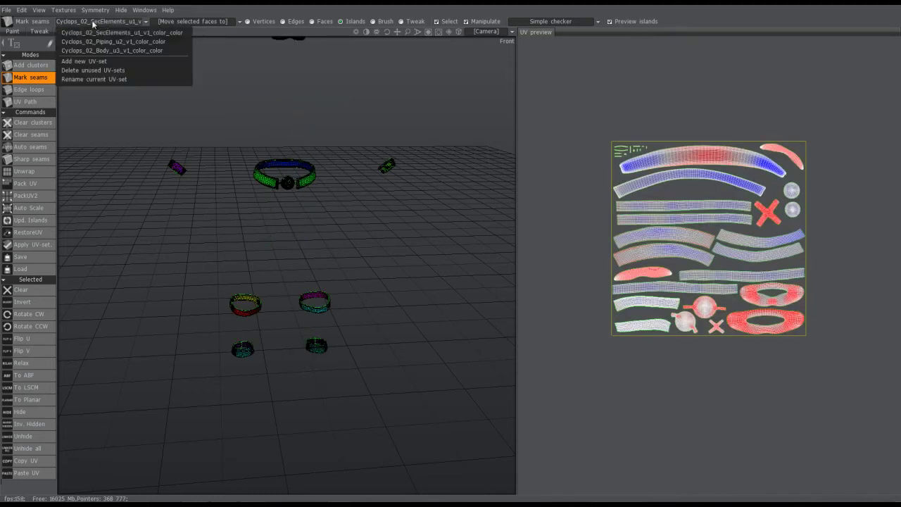
click(99, 50)
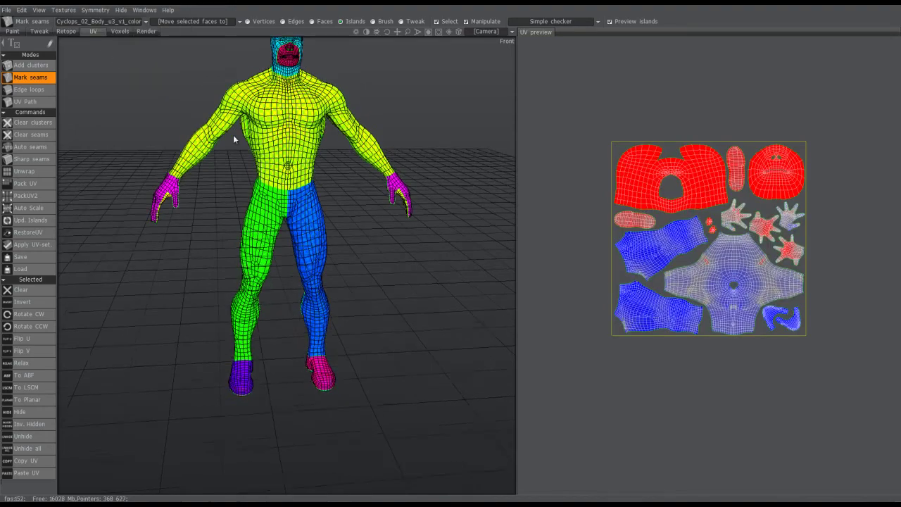
mouse_move(235, 118)
mouse_down()
mouse_move(125, 49)
mouse_move(93, 75)
mouse_move(106, 204)
mouse_move(13, 35)
mouse_up()
click(12, 35)
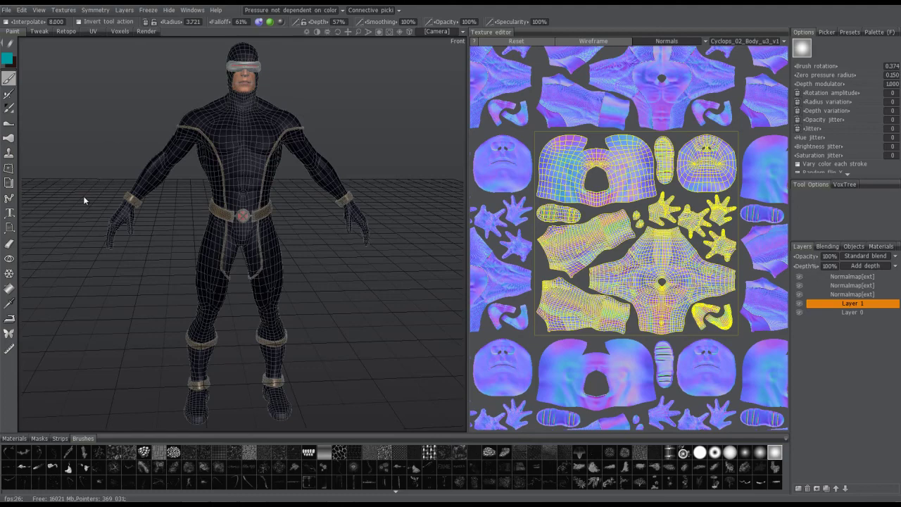